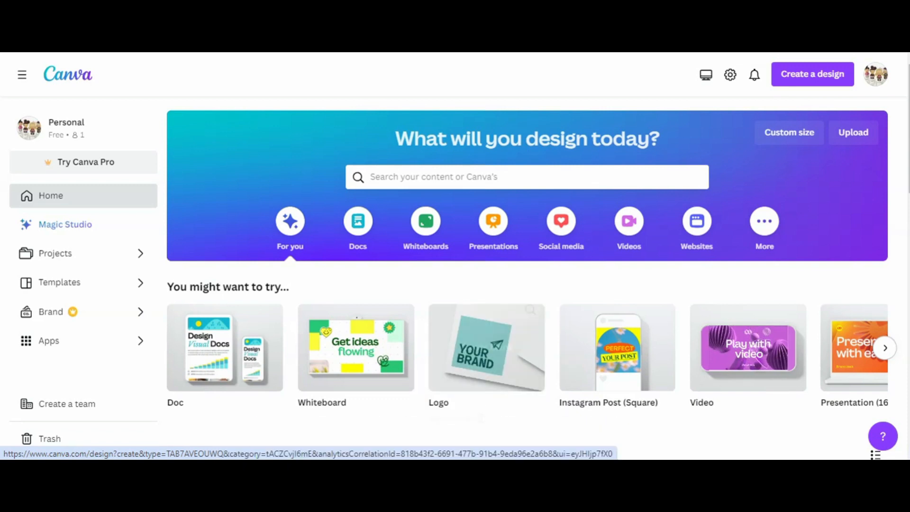
- Create a new blank design with the custom size 1280 × 720 px
click(816, 90)
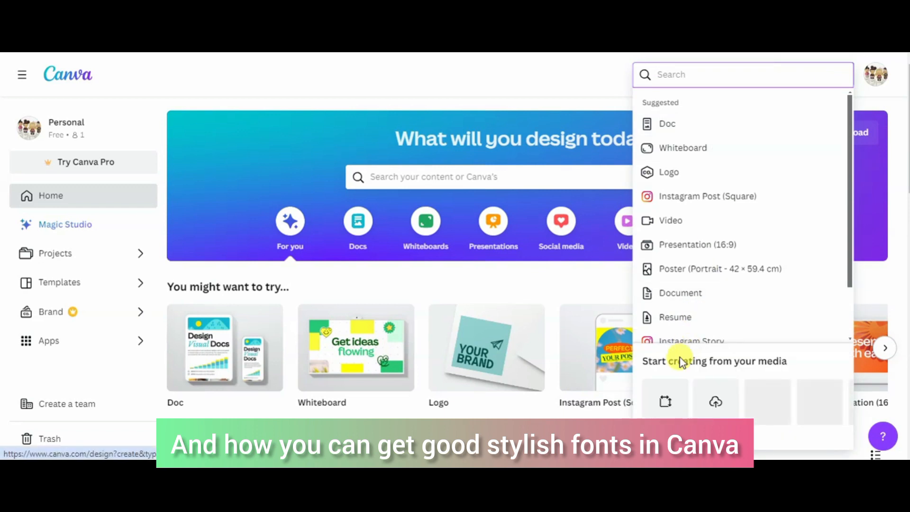
click(665, 401)
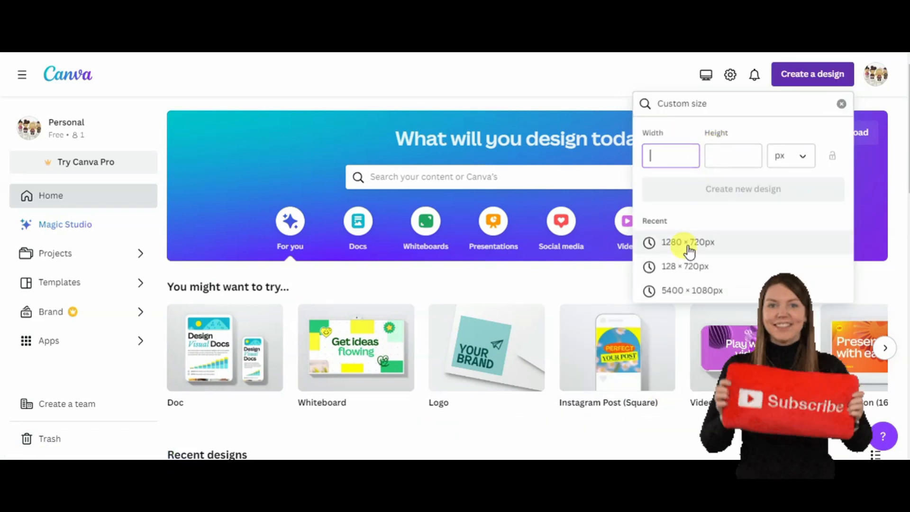
click(685, 245)
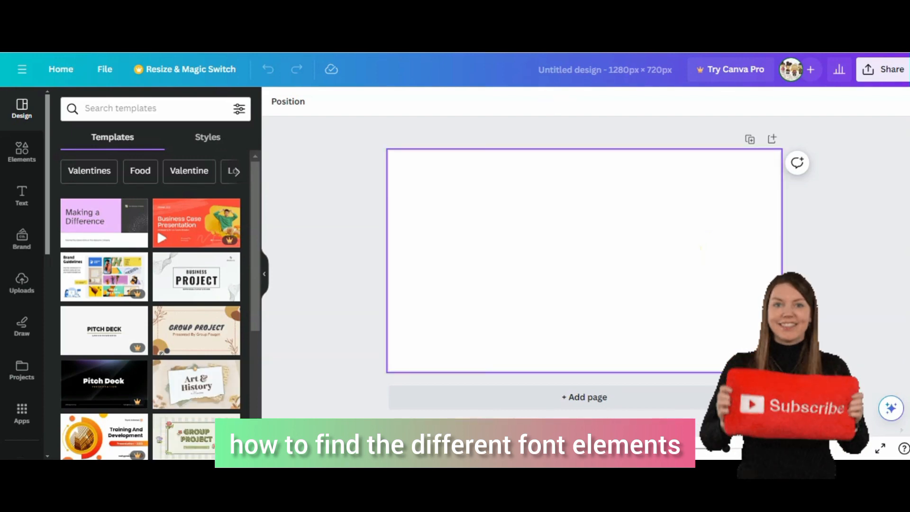
- Search the elements library for "pink 3d bubble gum" and show all matching graphics
click(20, 150)
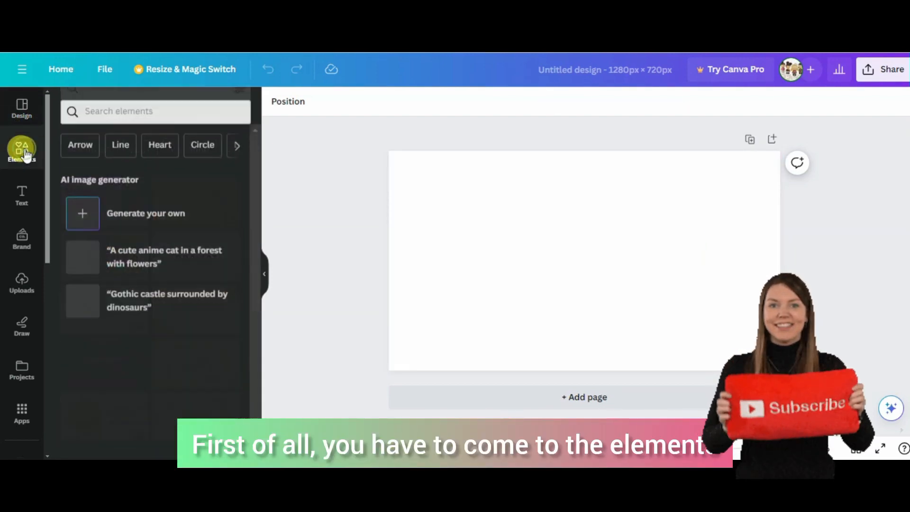
click(92, 112)
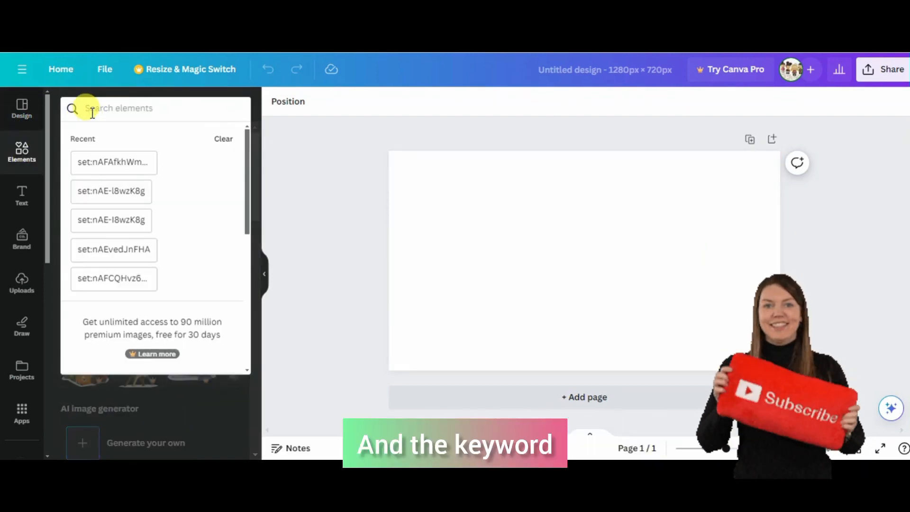
text(pink)
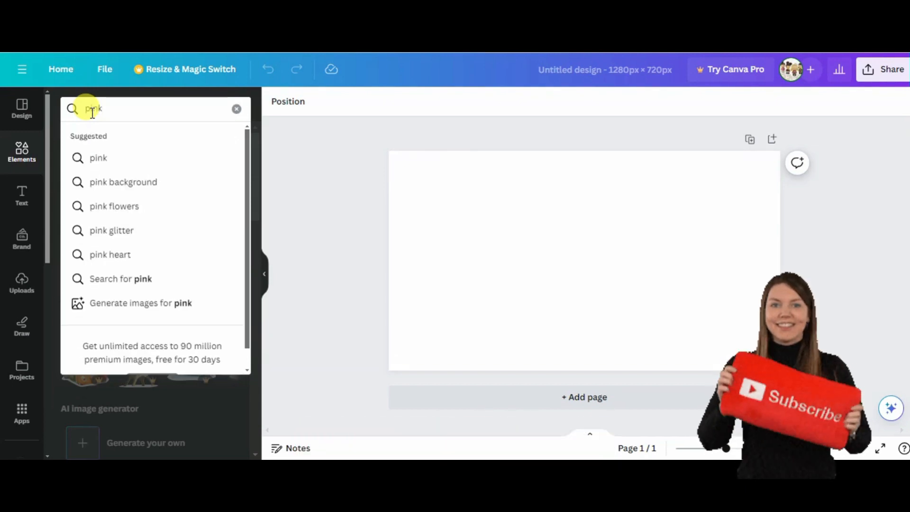
text( 3d)
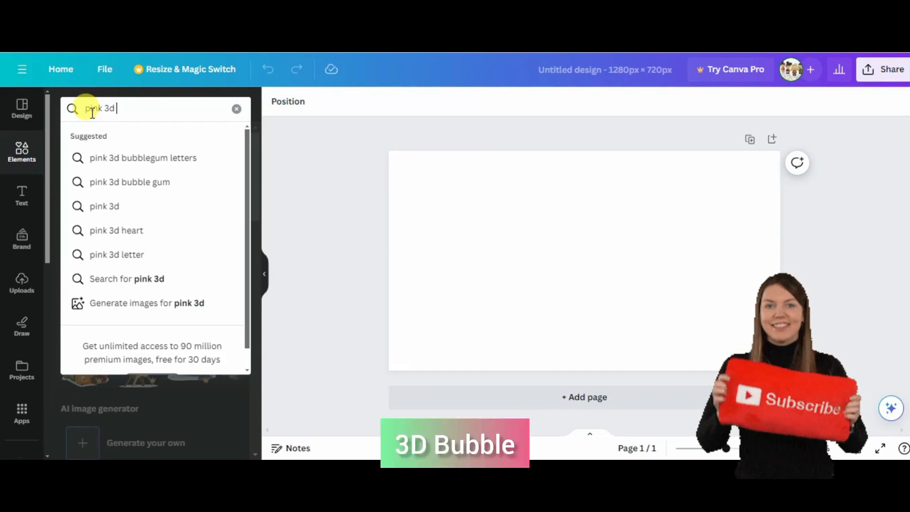
text( bubbl)
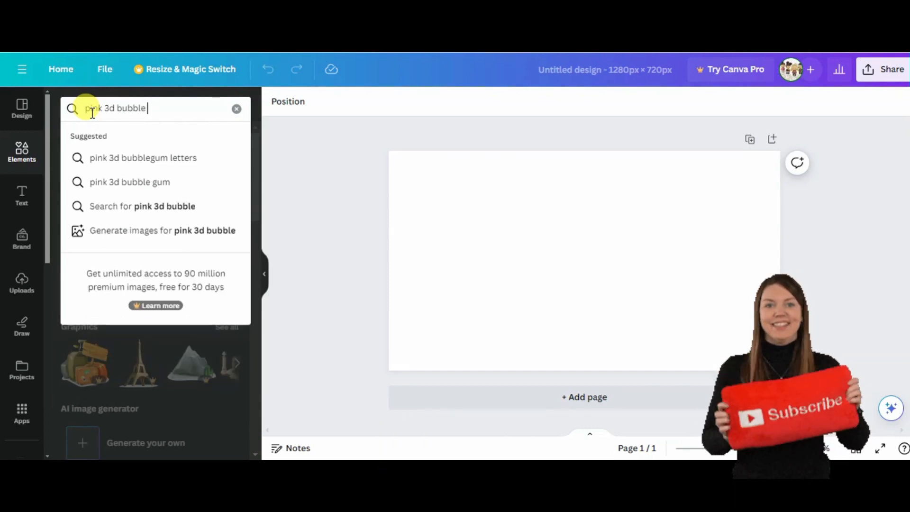
text(e )
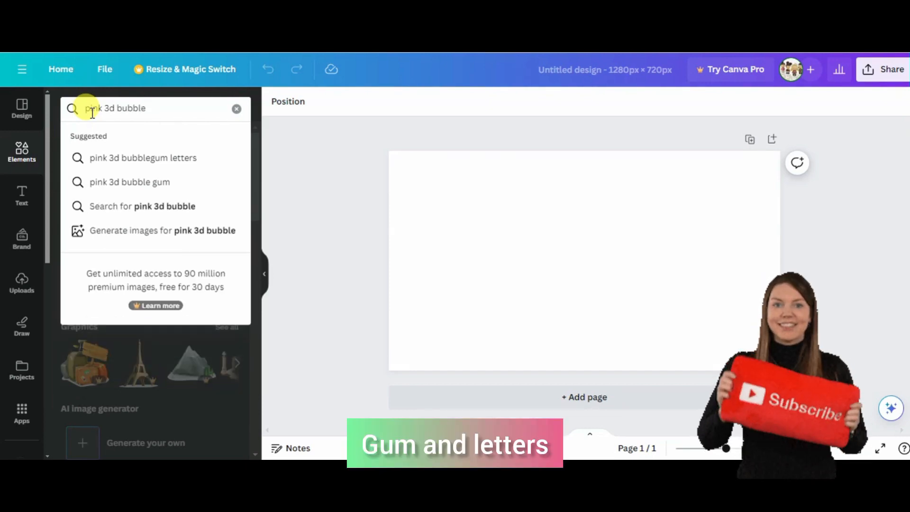
text(h)
key(BackSpace)
text(gu)
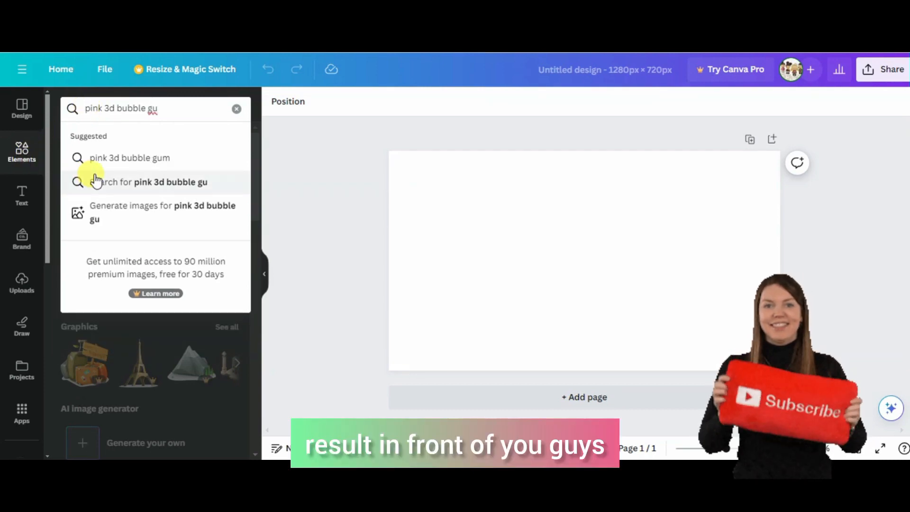
text(m)
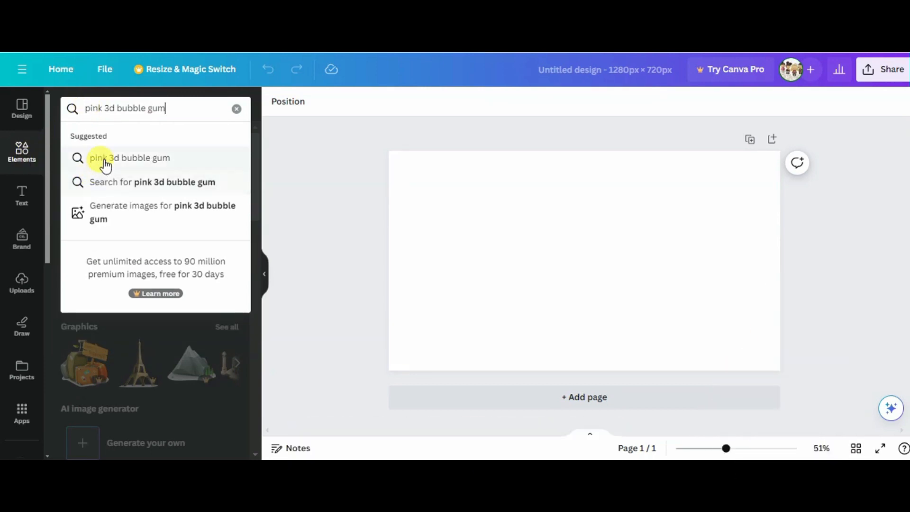
click(104, 158)
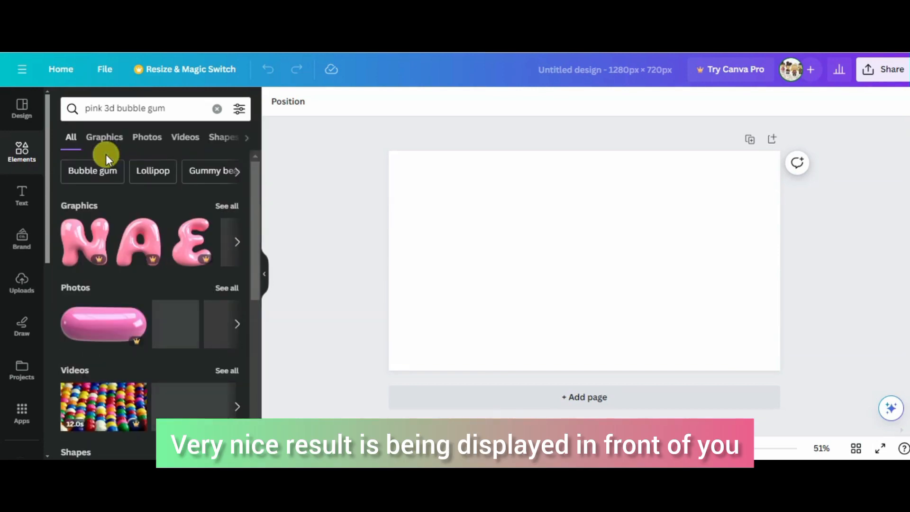
click(228, 208)
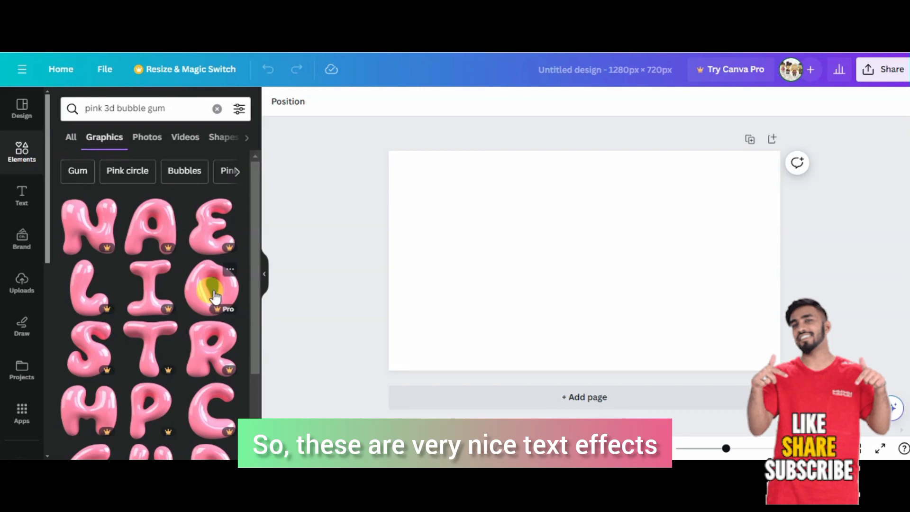
- Add the pink bubble letters O and N to the page and arrange them side by side, with N before O
click(214, 297)
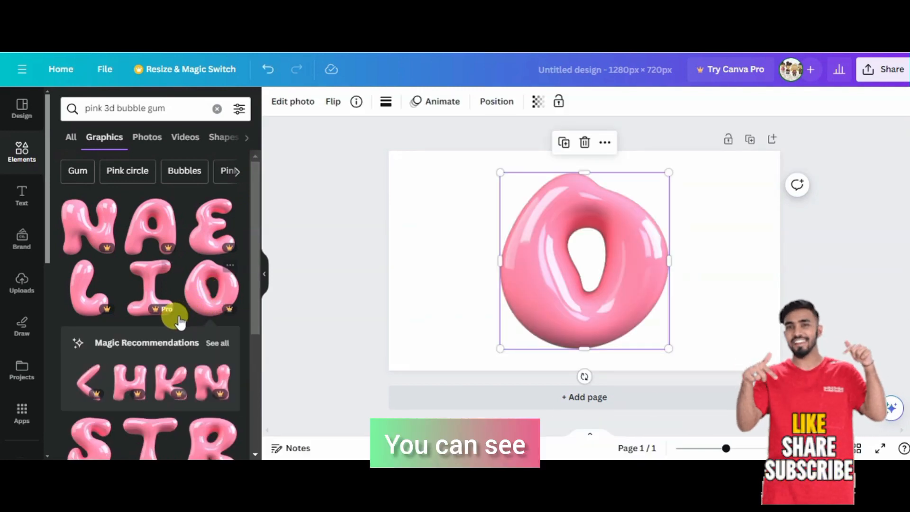
drag(611, 305, 734, 308)
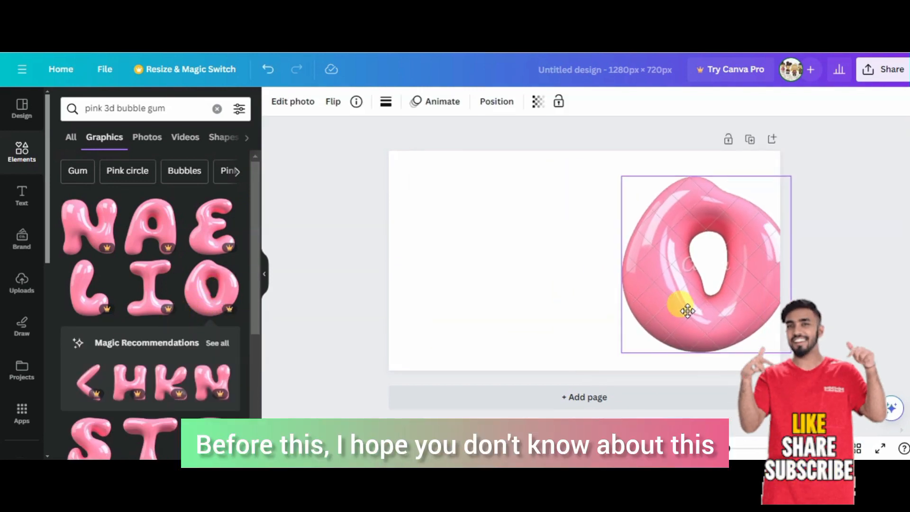
click(84, 231)
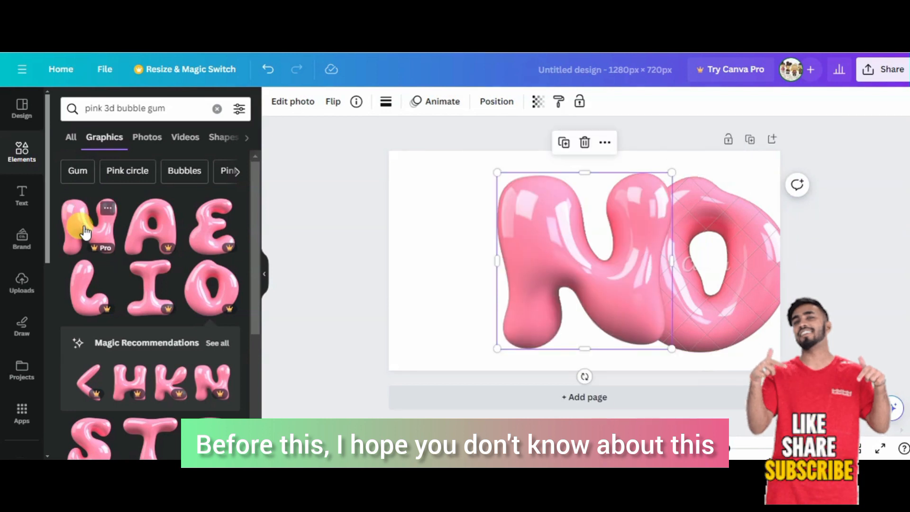
drag(539, 271, 470, 275)
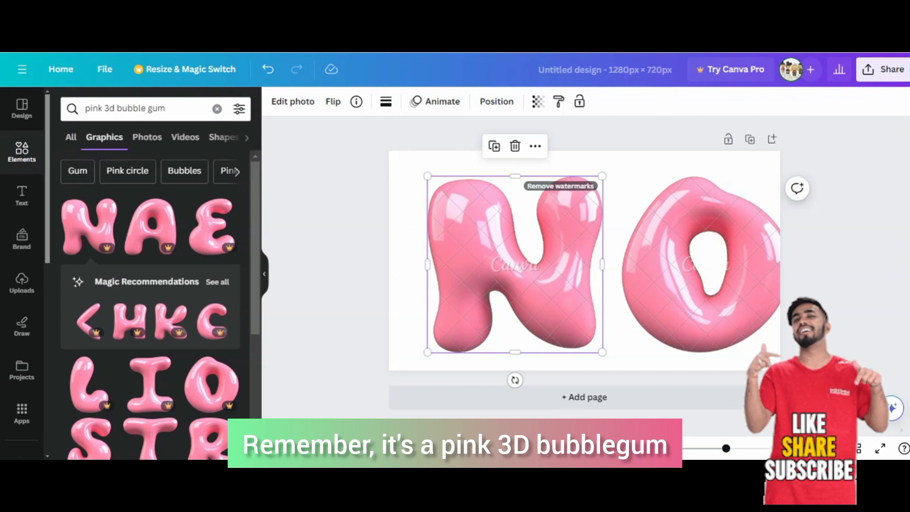
click(169, 112)
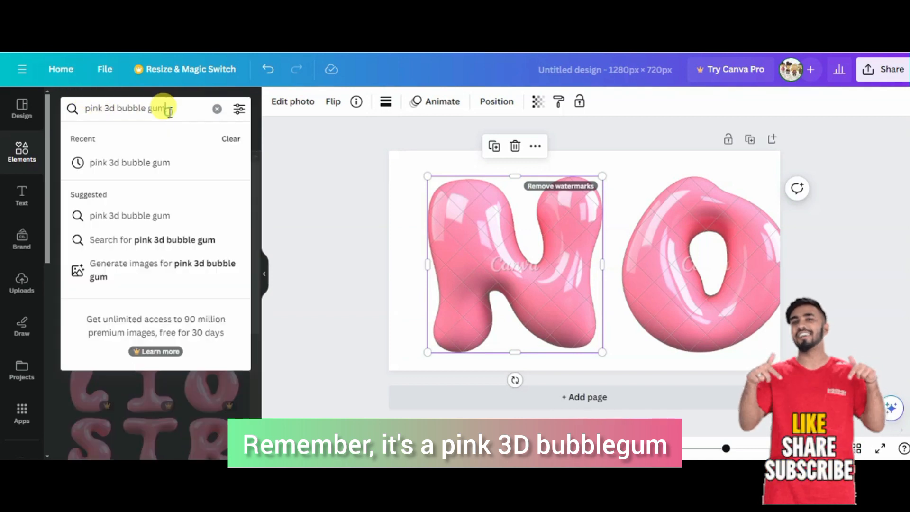
drag(169, 112, 10, 131)
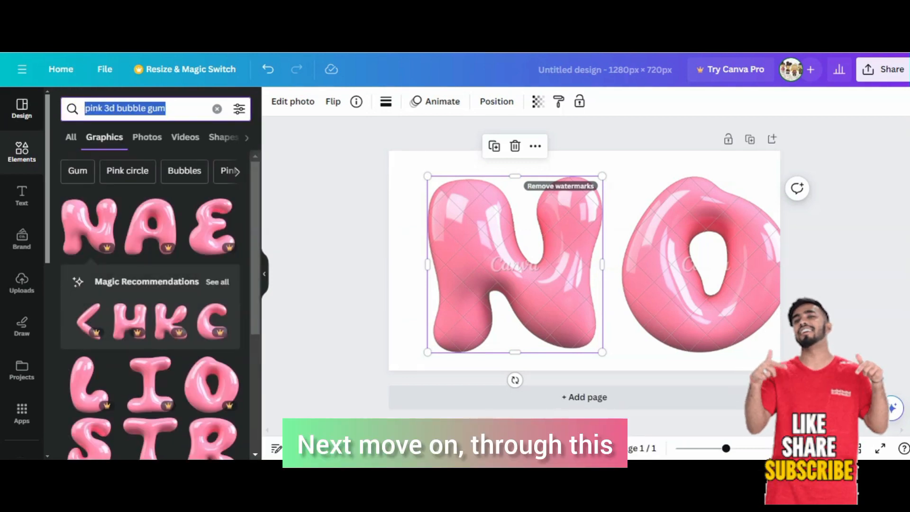
- Delete the pink letters N and O from the page
click(447, 279)
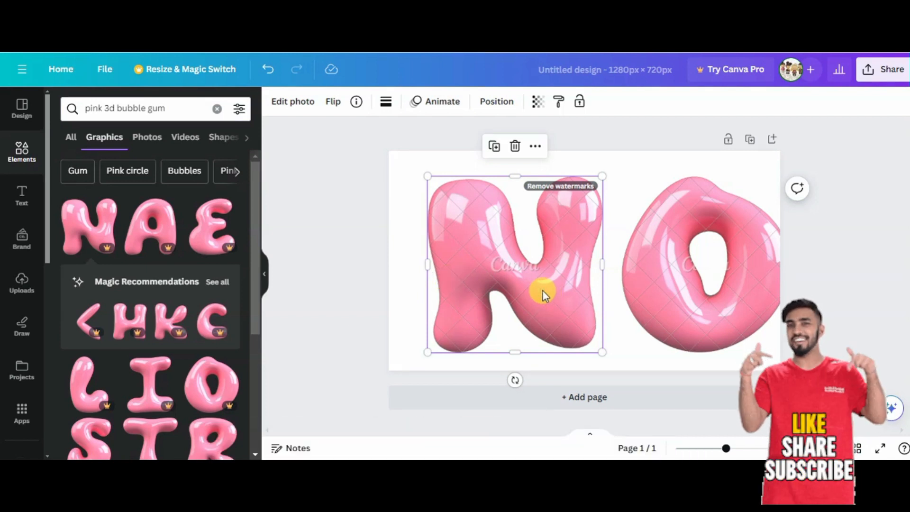
key(Delete)
click(641, 294)
key(Delete)
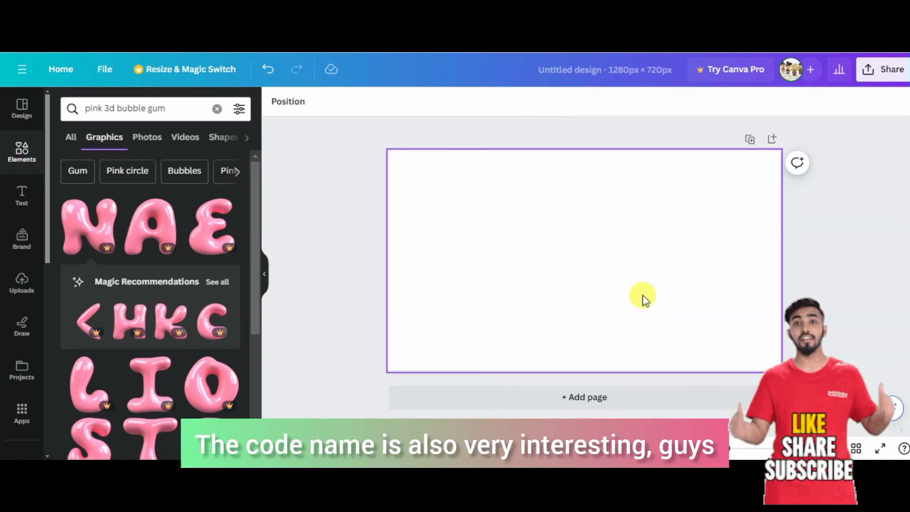
- Replace the element search with "blue embroidered letter" and show all matching graphics
click(216, 112)
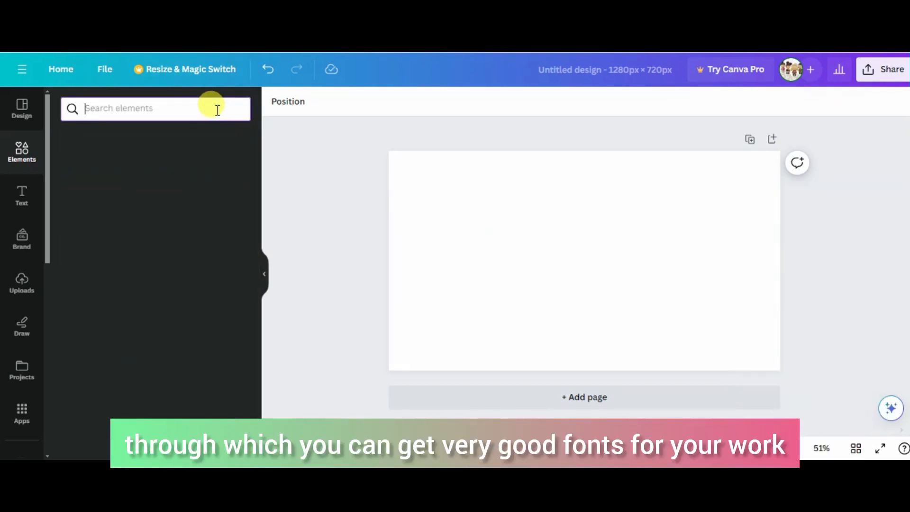
text(blu)
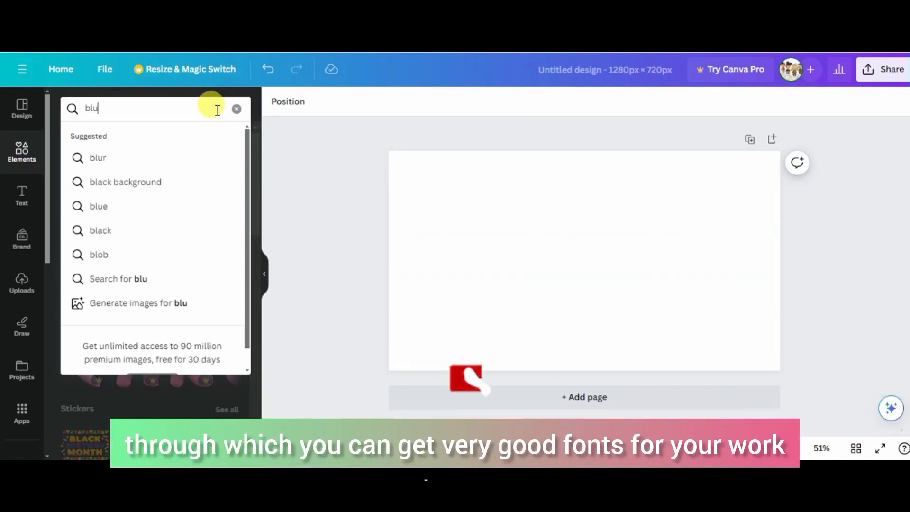
text(e em)
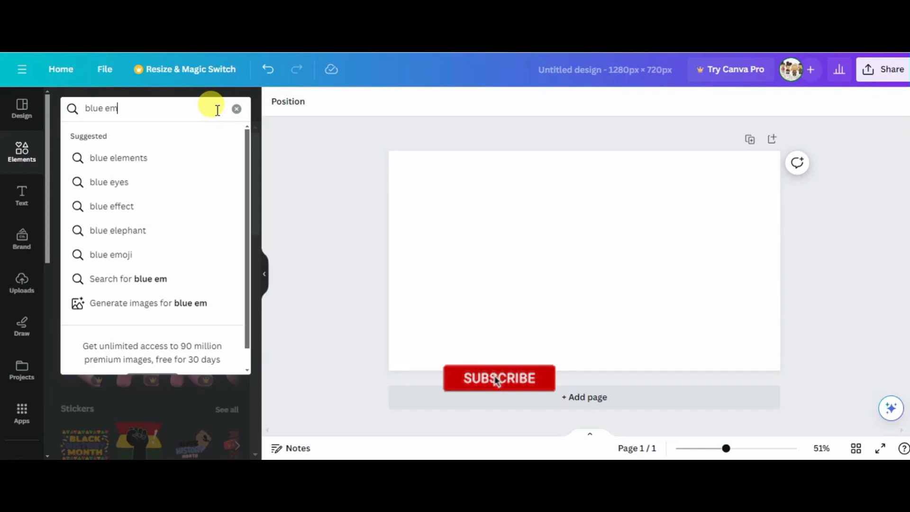
text(br)
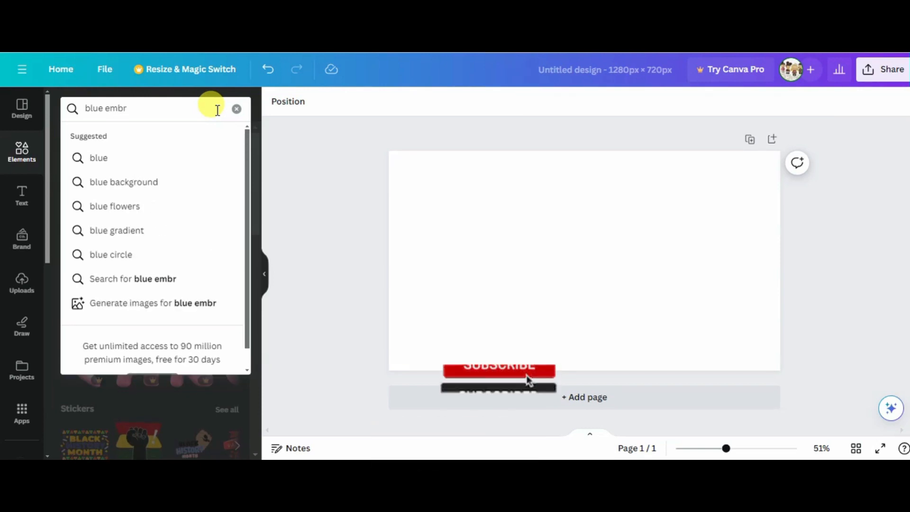
text(oi)
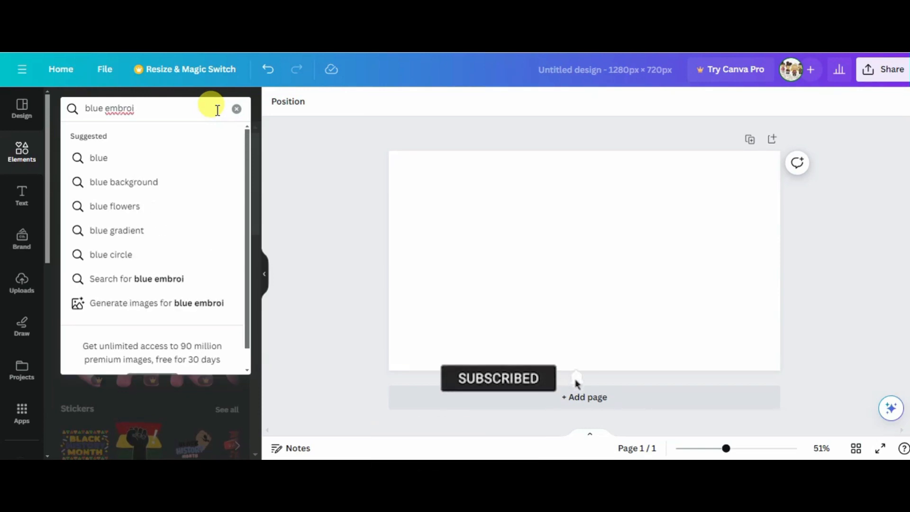
text(dered)
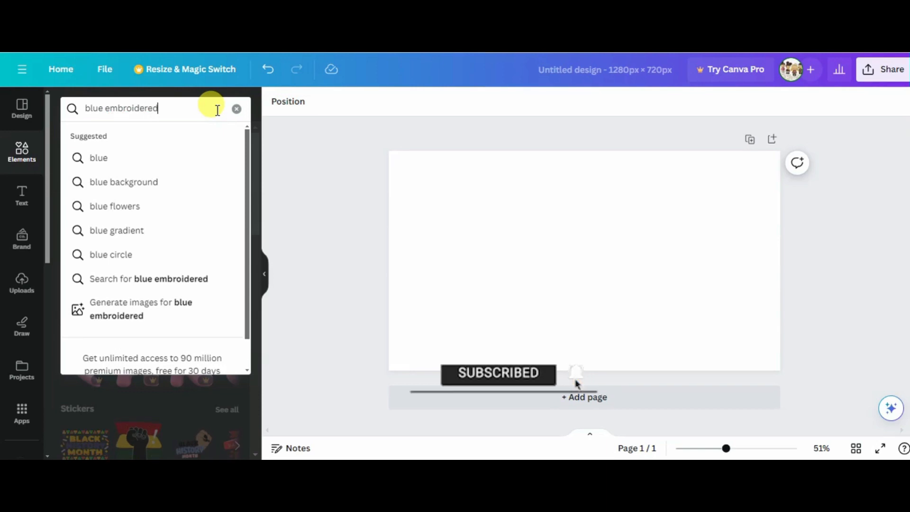
text( letter)
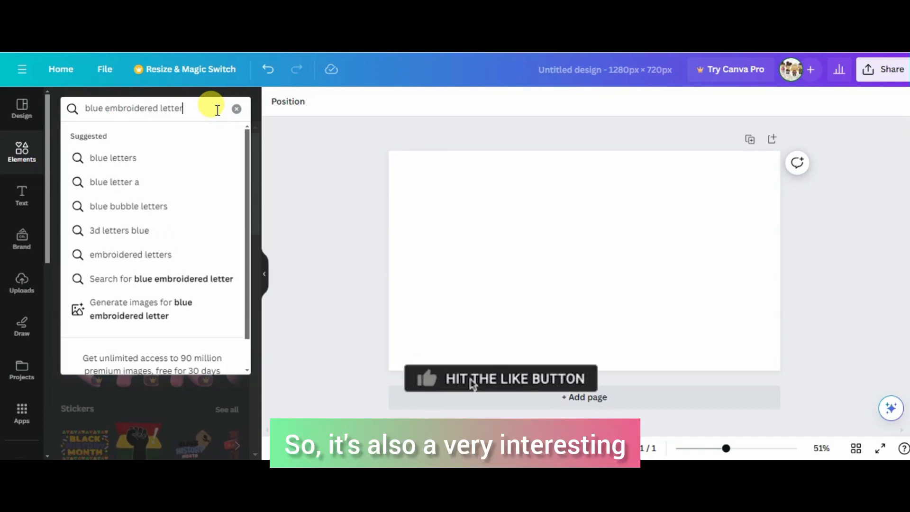
key(Return)
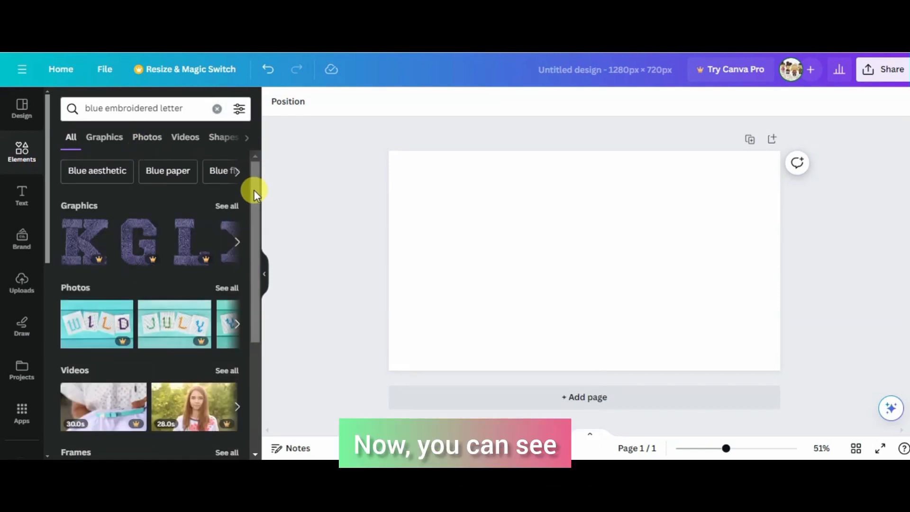
click(227, 205)
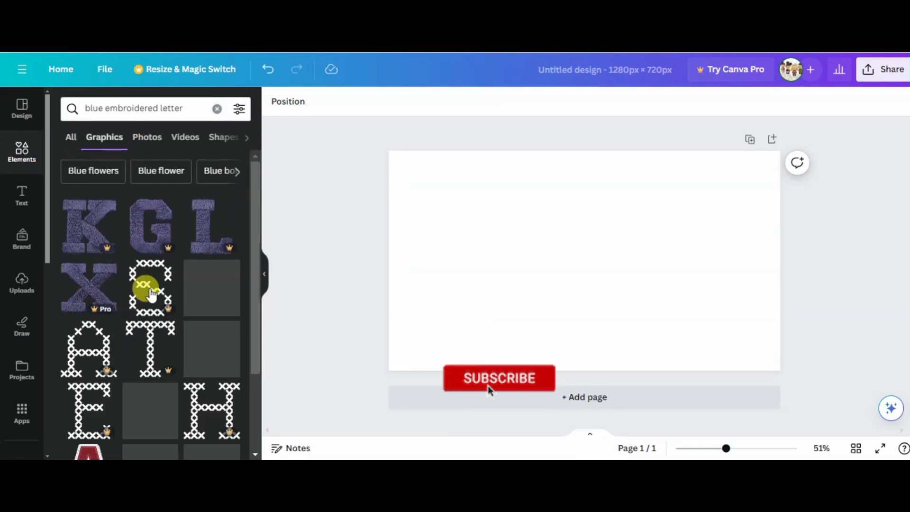
- Add the blue embroidered letters Q and K to the page and arrange them side by side, with K before Q
click(213, 290)
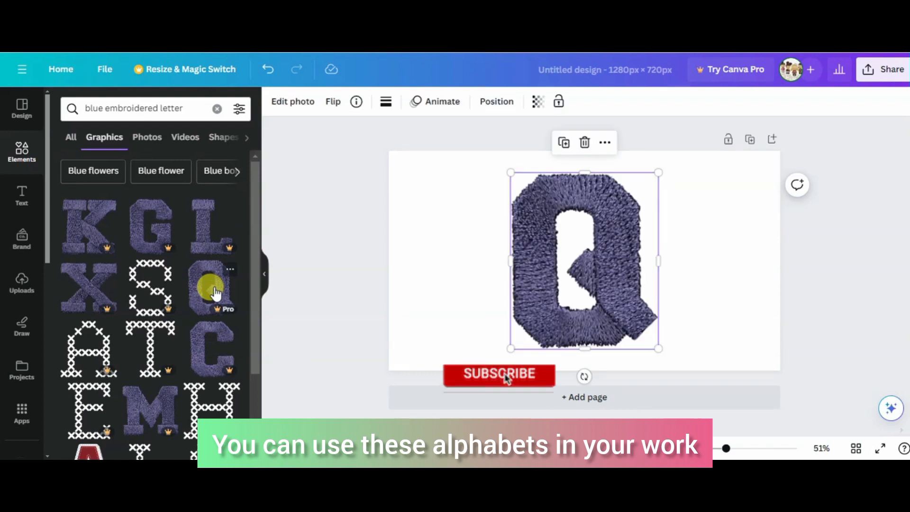
drag(531, 314, 626, 314)
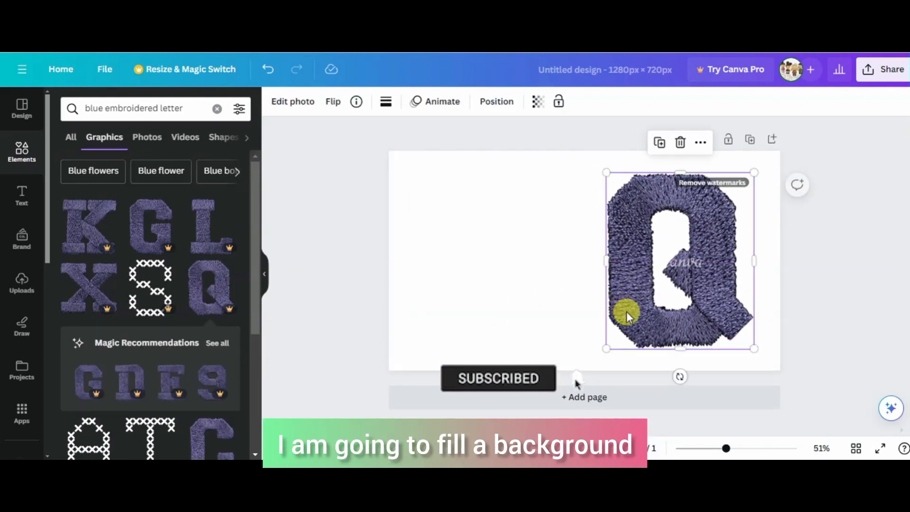
click(84, 234)
drag(544, 283, 464, 289)
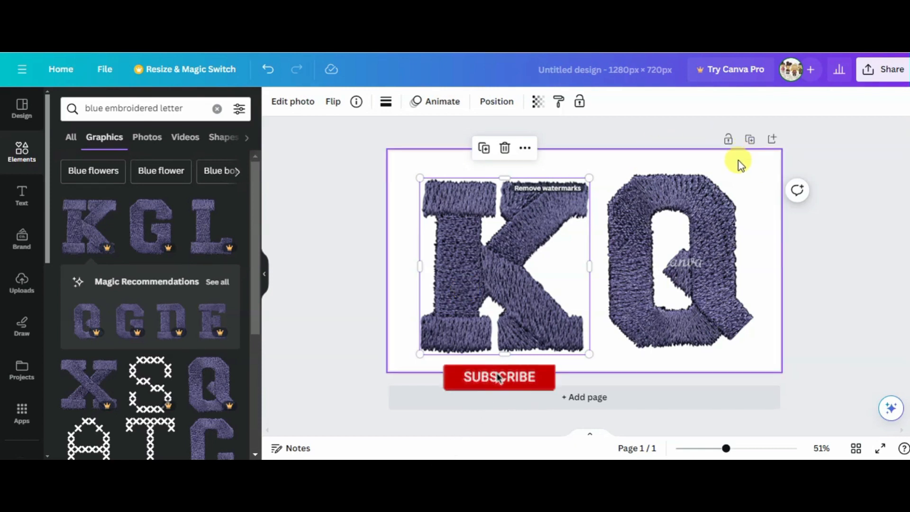
- Delete the embroidered letters Q and K from the page
click(703, 202)
key(Delete)
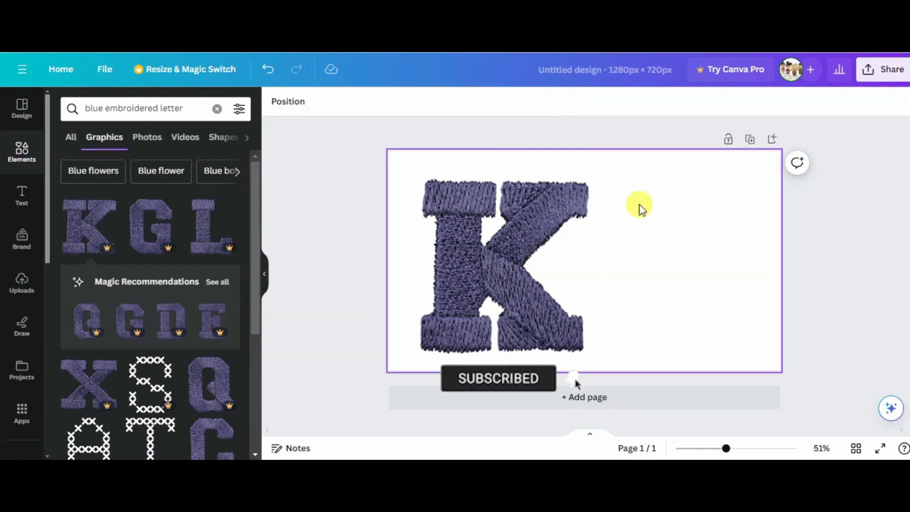
click(517, 228)
key(Delete)
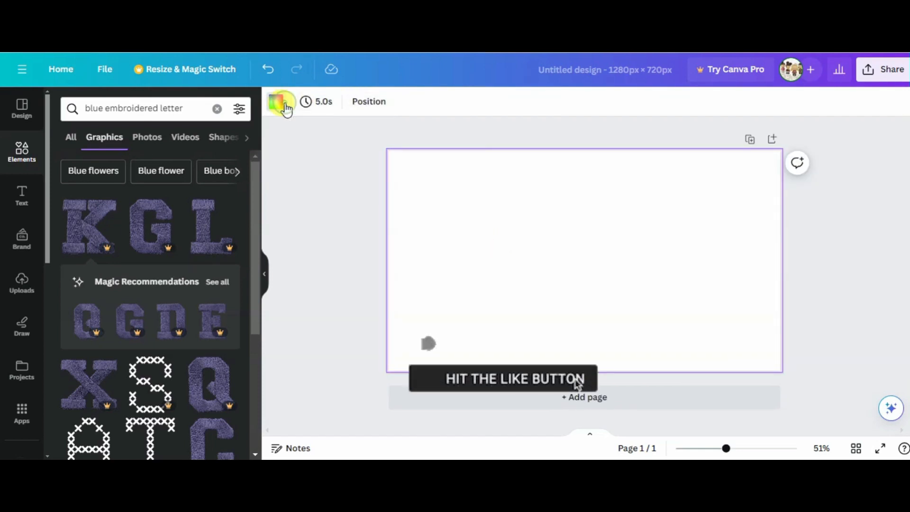
- Set the page background colour to black
click(277, 102)
click(91, 326)
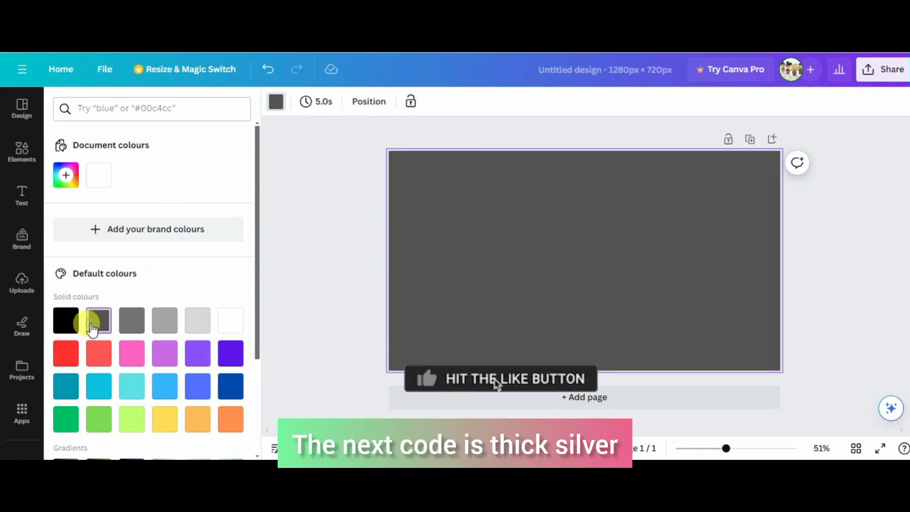
click(71, 324)
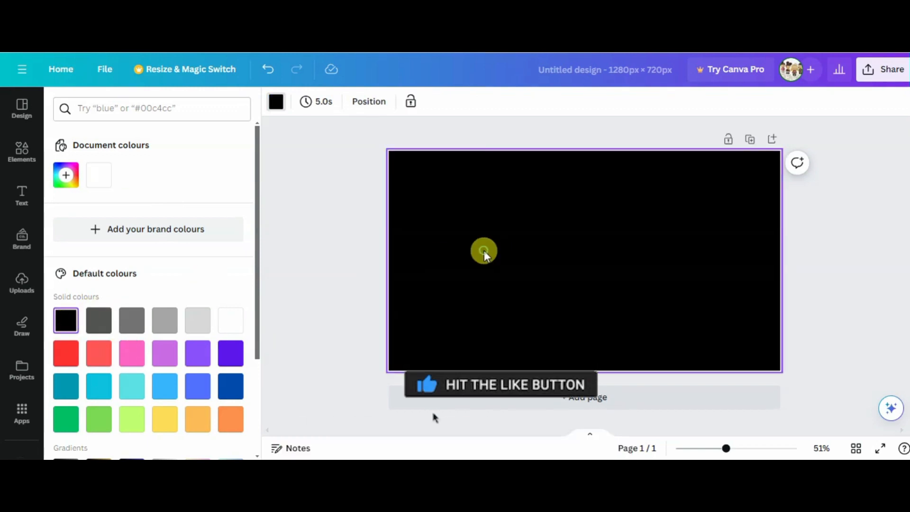
- Search the elements for "thick silver straps letter" and show all matching graphics
click(22, 152)
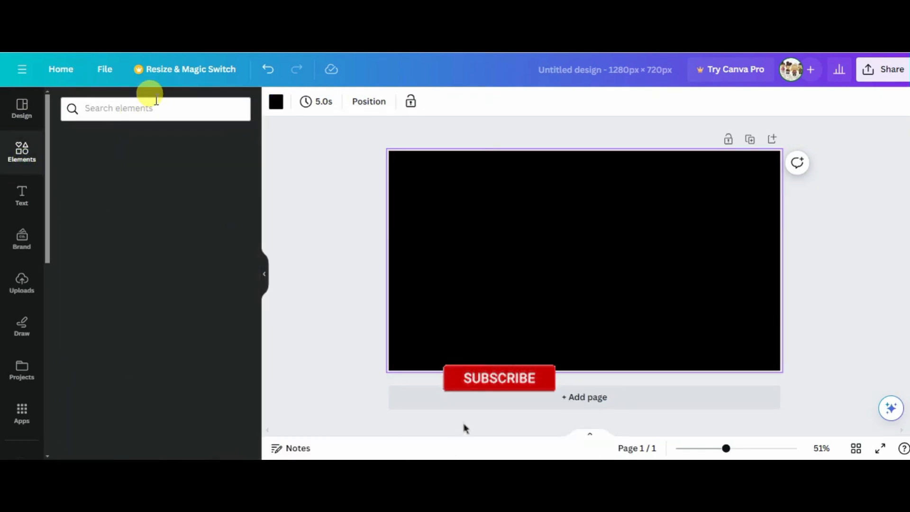
click(159, 104)
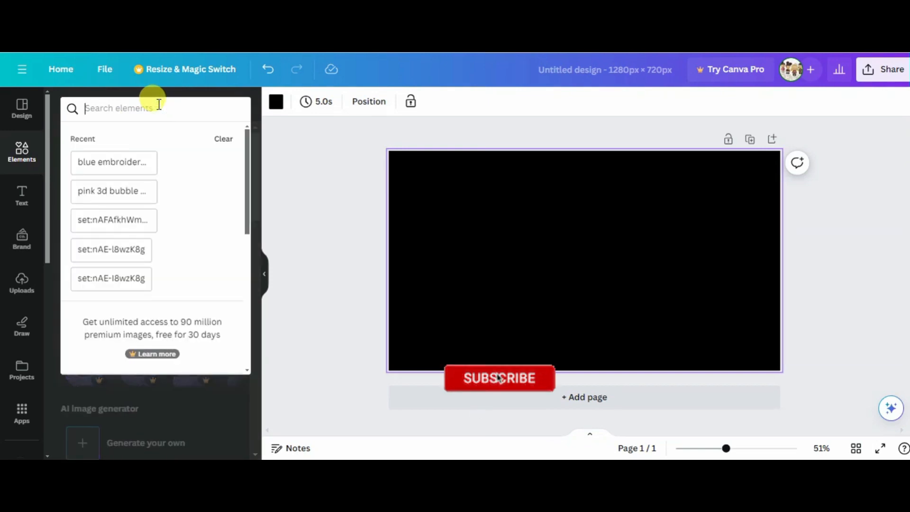
text(thick)
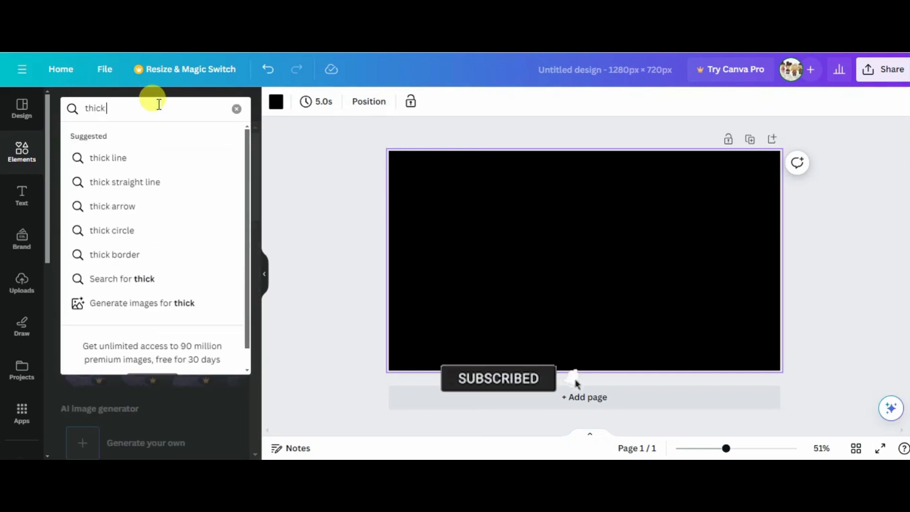
text( silv)
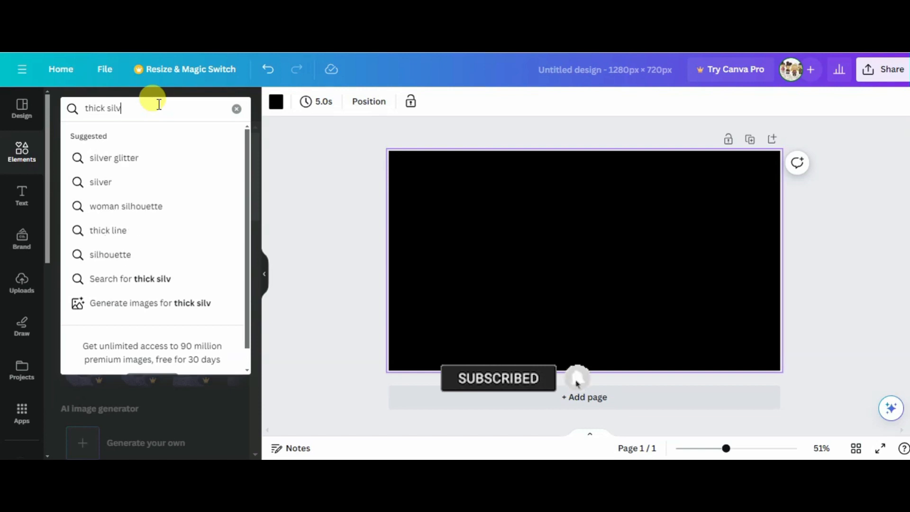
text(er str)
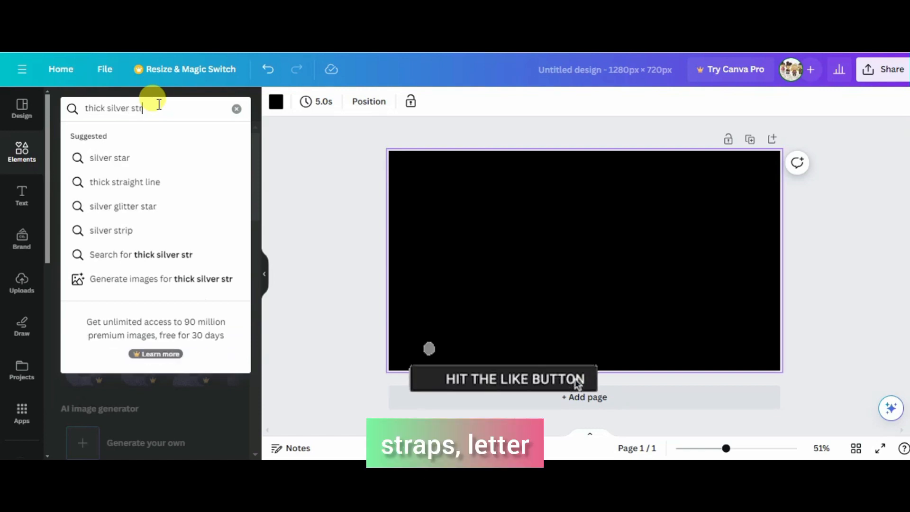
text(aps le)
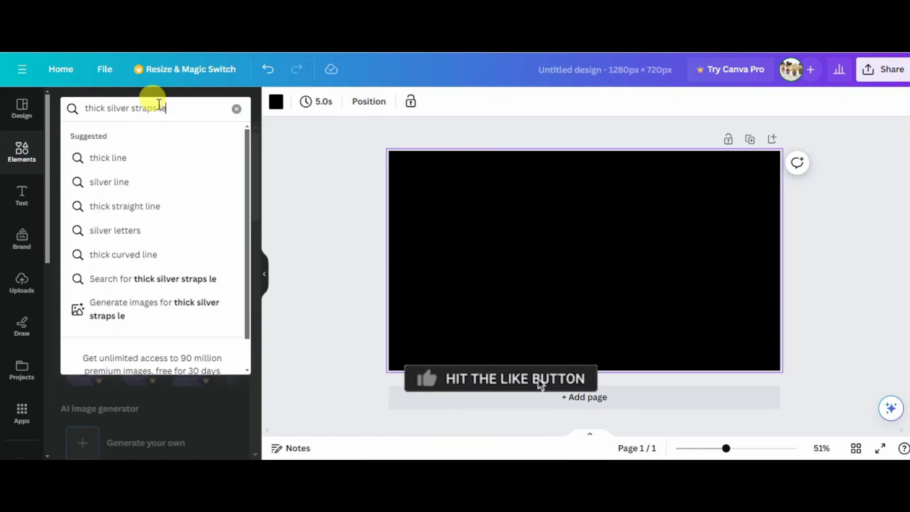
text(tter)
key(Return)
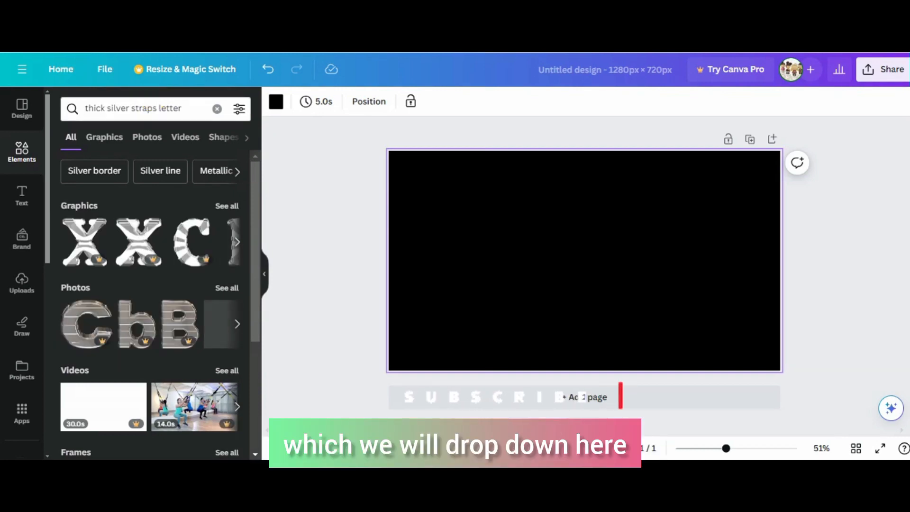
click(221, 207)
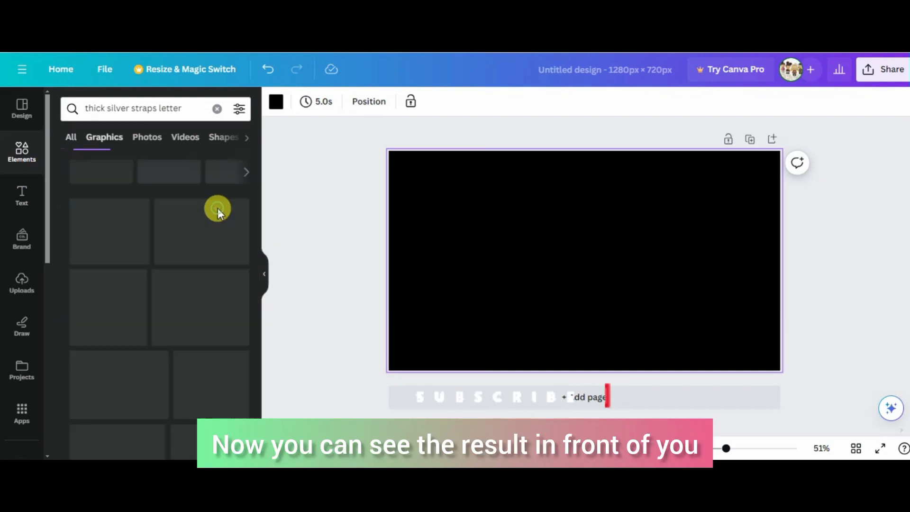
- Add the silver striped letters X and C to the page and arrange them side by side, with C before X
click(143, 226)
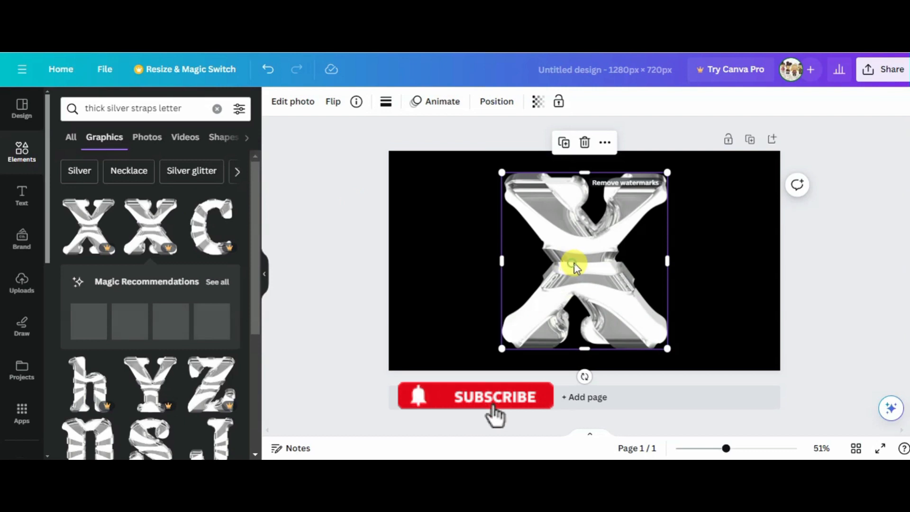
drag(574, 263, 662, 267)
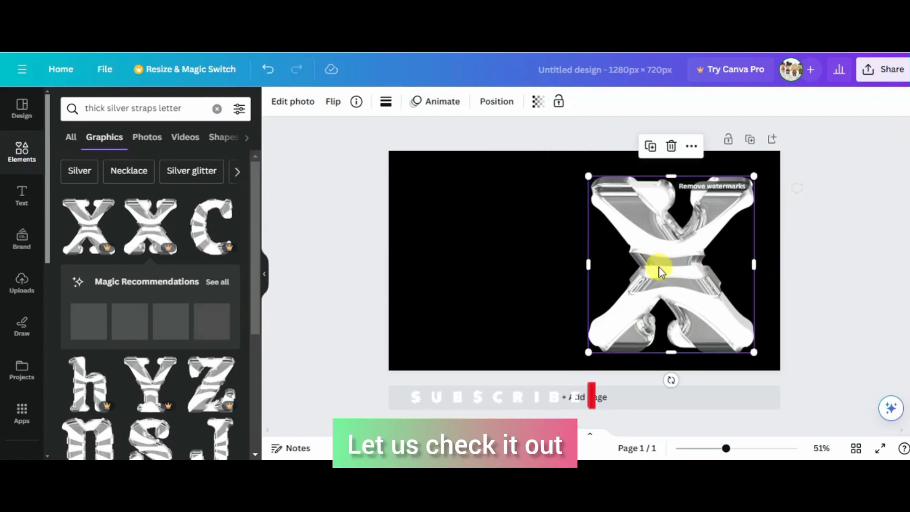
click(209, 245)
drag(538, 290, 450, 285)
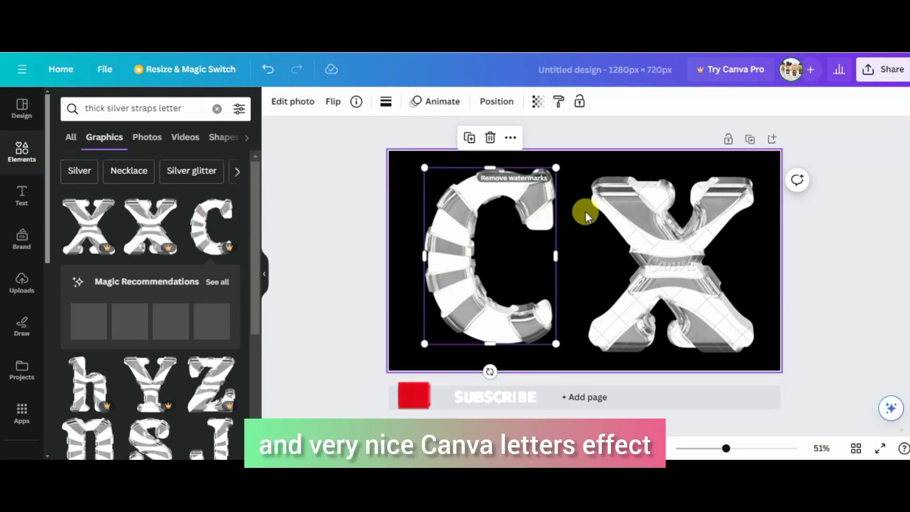
- Delete the silver letters C and X from the page
key(Delete)
click(670, 256)
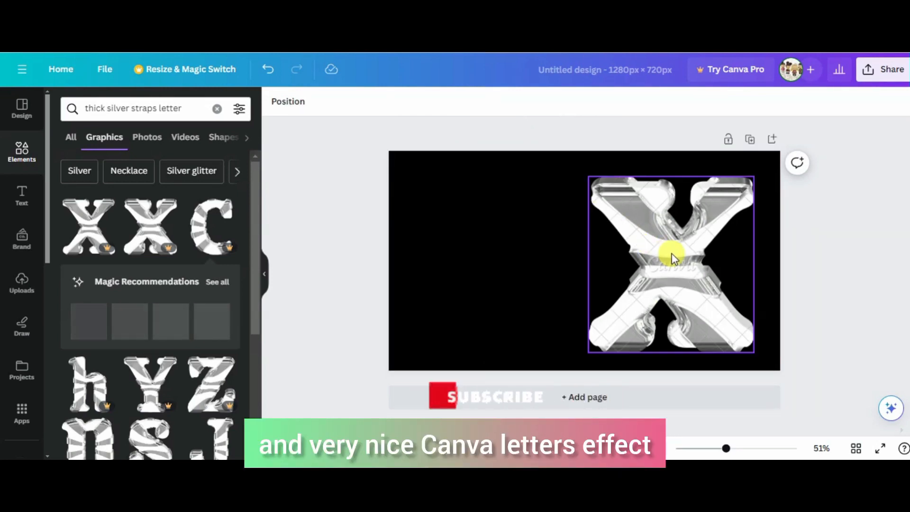
key(Delete)
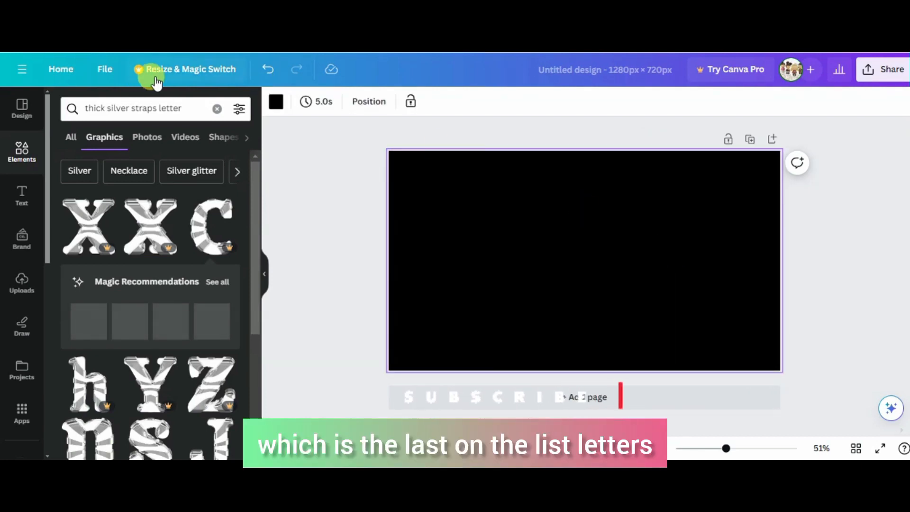
- Replace the element search with "3d elegant red alphabet" and run it
click(175, 108)
key(ctrl+a)
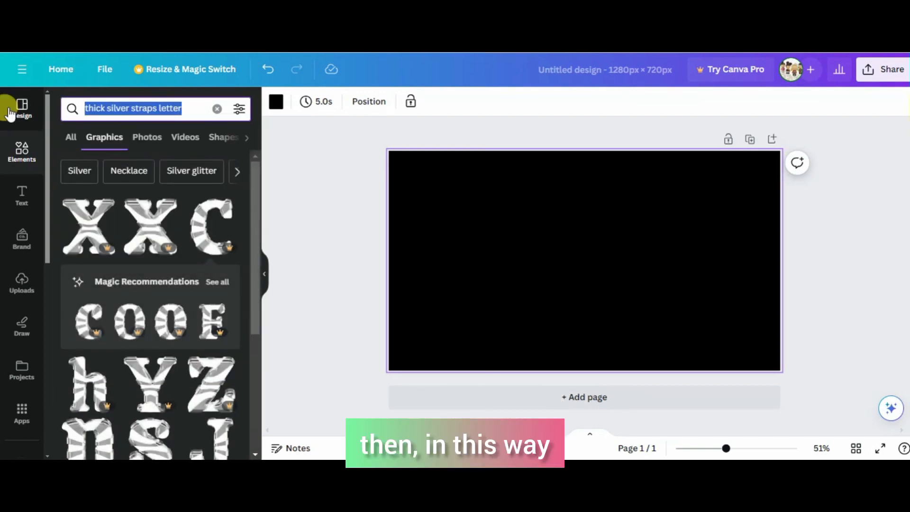
text(3d)
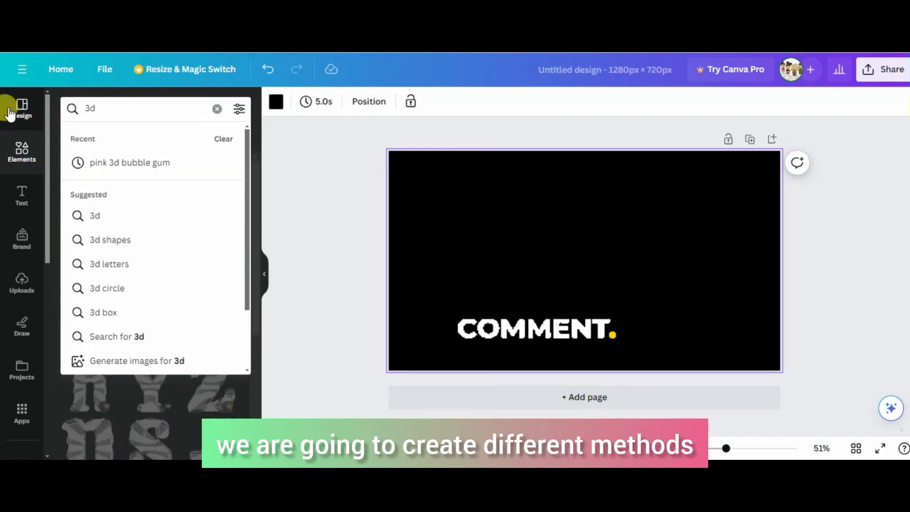
text( ele)
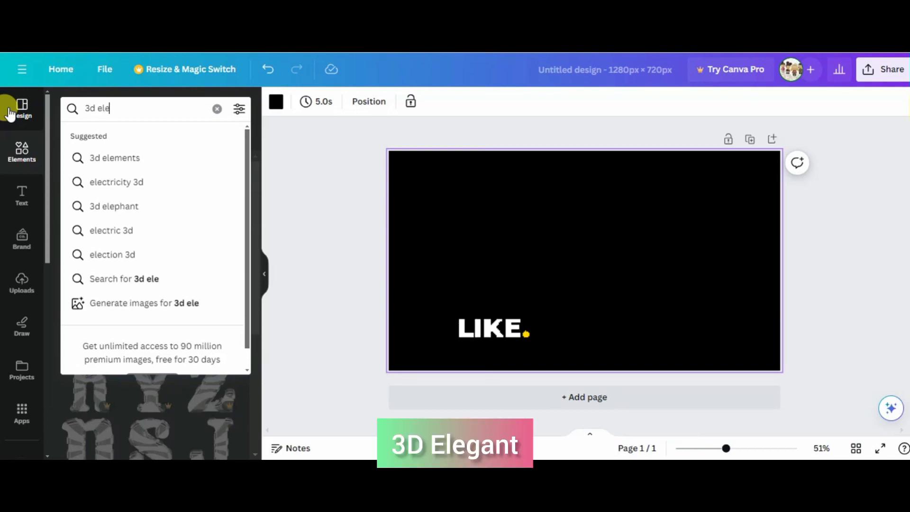
text(gant red)
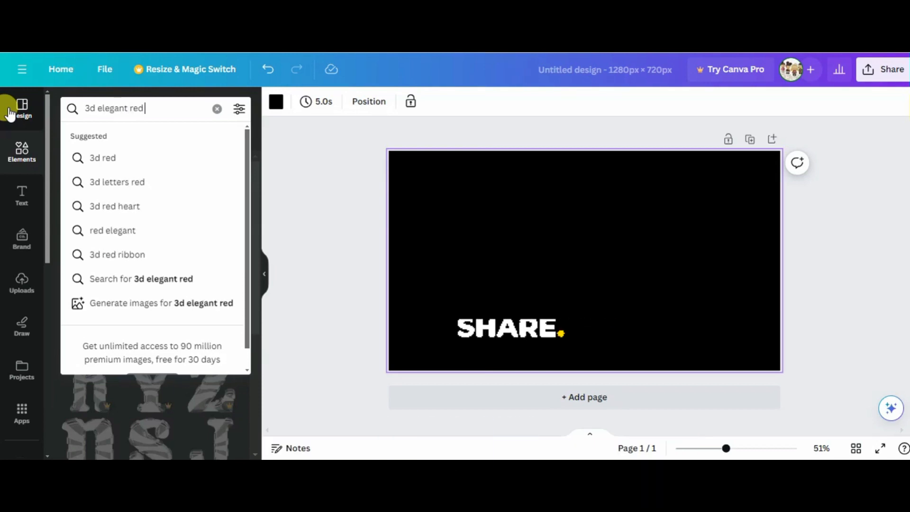
text( alphabet)
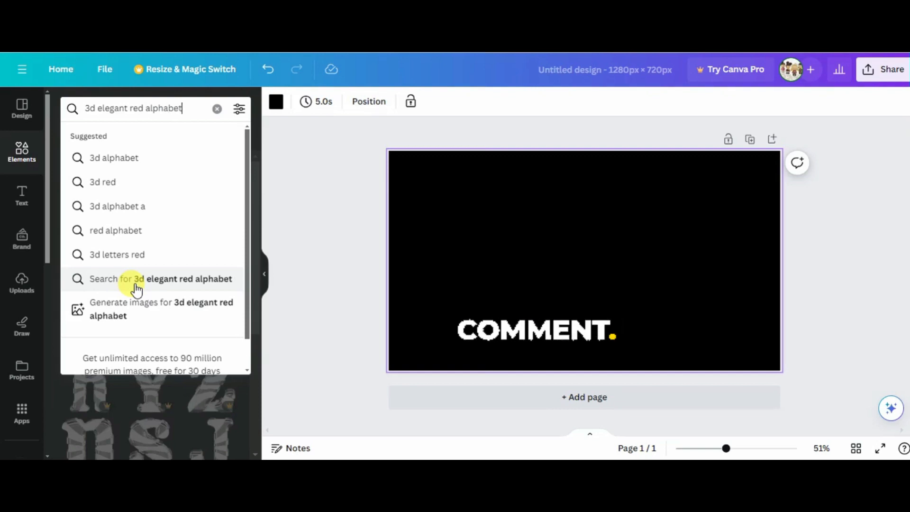
click(136, 283)
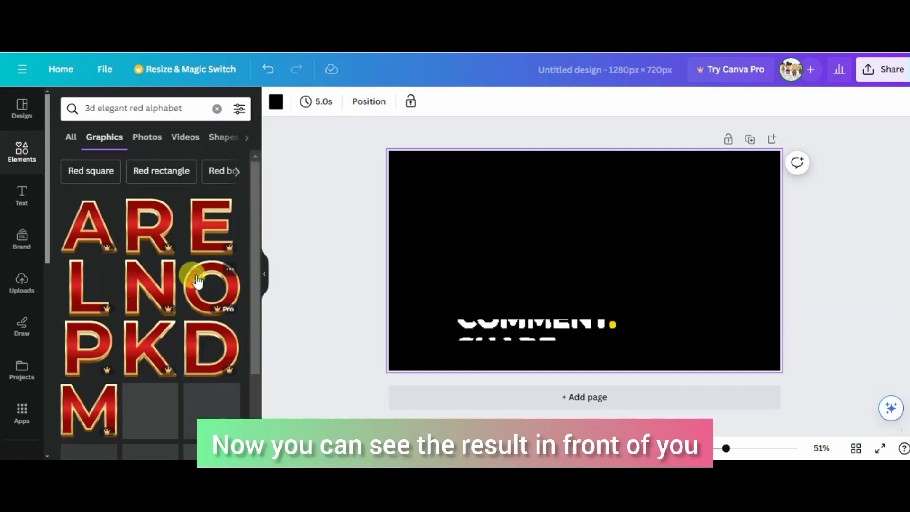
- Add the red and gold 3D letter O and place it in the right half of the page
click(204, 280)
drag(254, 242, 257, 289)
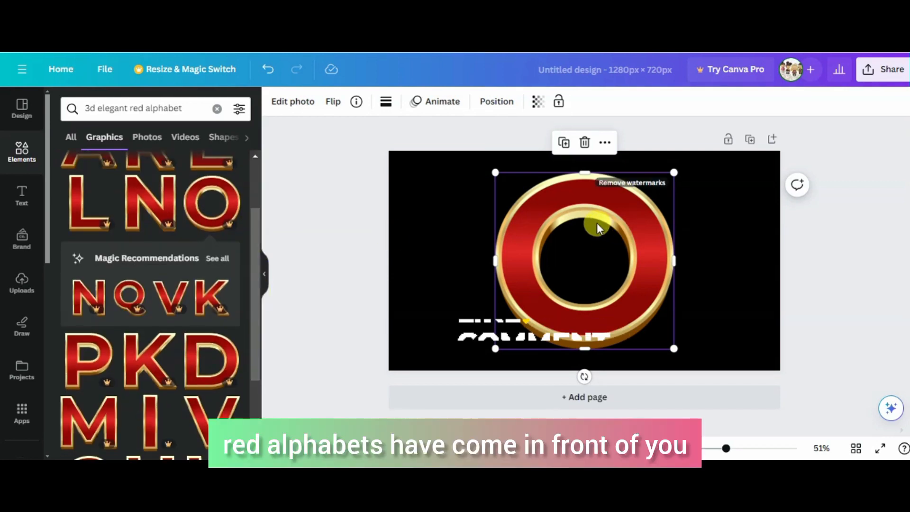
drag(519, 270, 591, 245)
drag(593, 261, 592, 264)
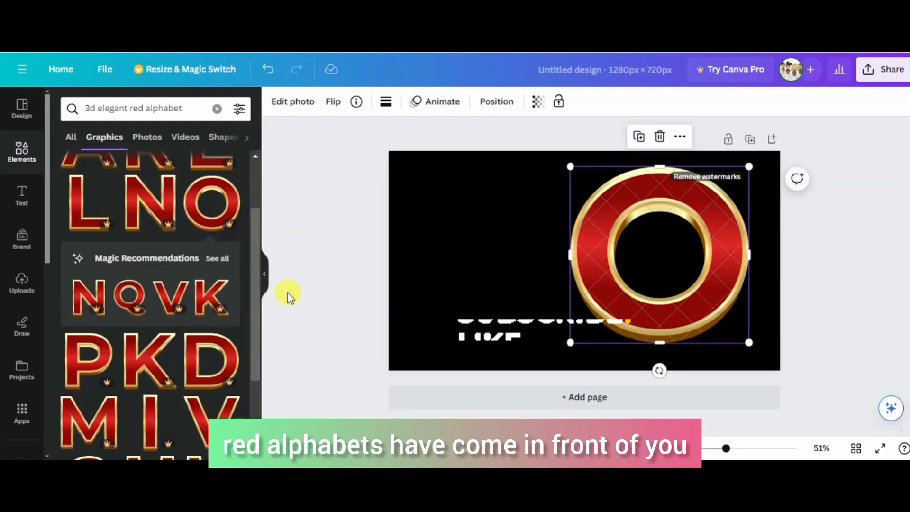
- Add the red and gold letter M in the left half of the page and space M and O apart so they read MO
click(113, 428)
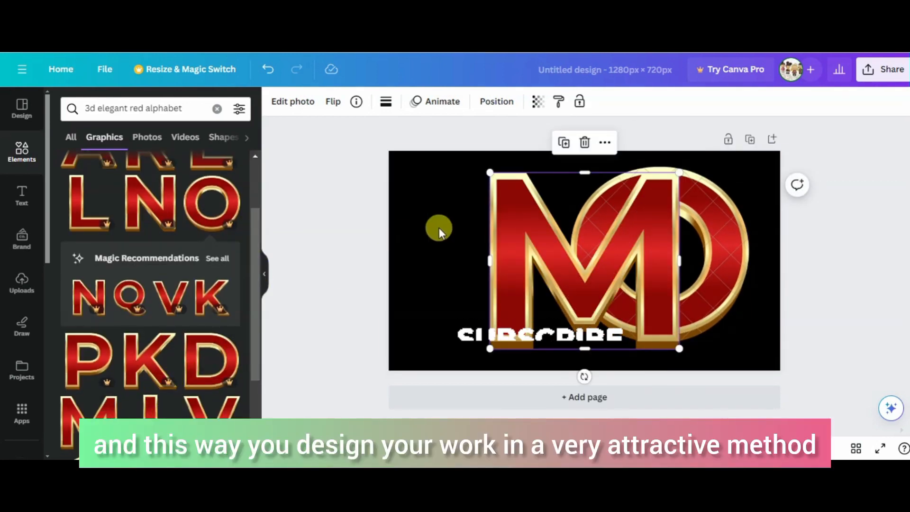
drag(528, 243, 413, 246)
drag(596, 273, 624, 288)
click(547, 300)
drag(547, 300, 558, 303)
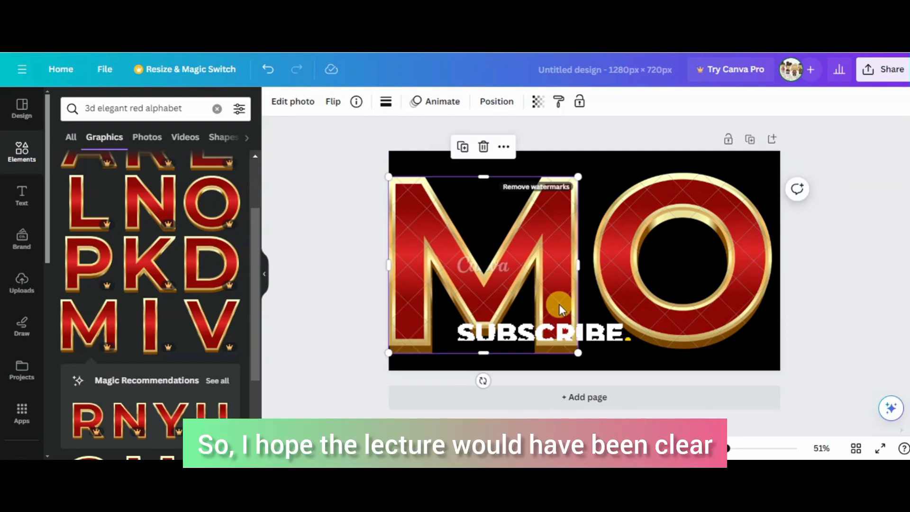